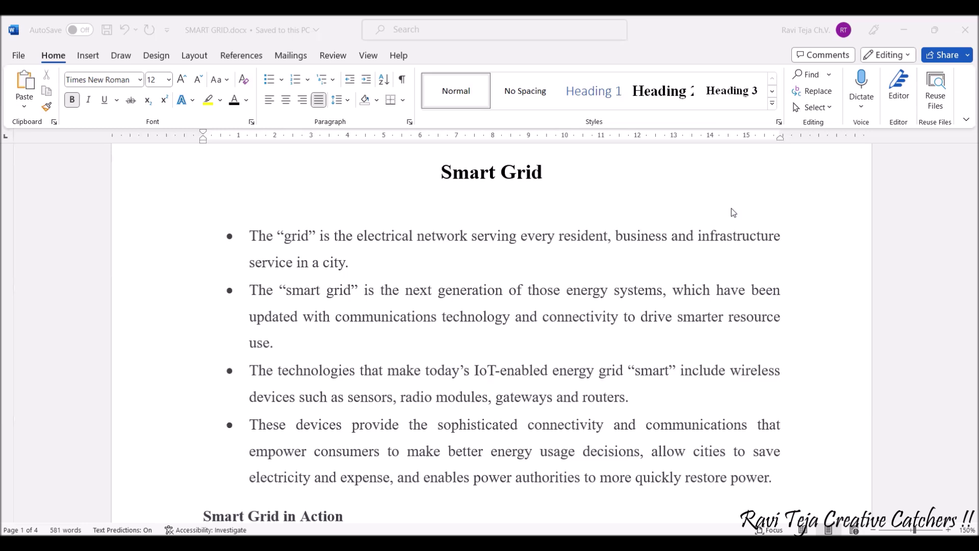
scroll(731, 209, "down", 1)
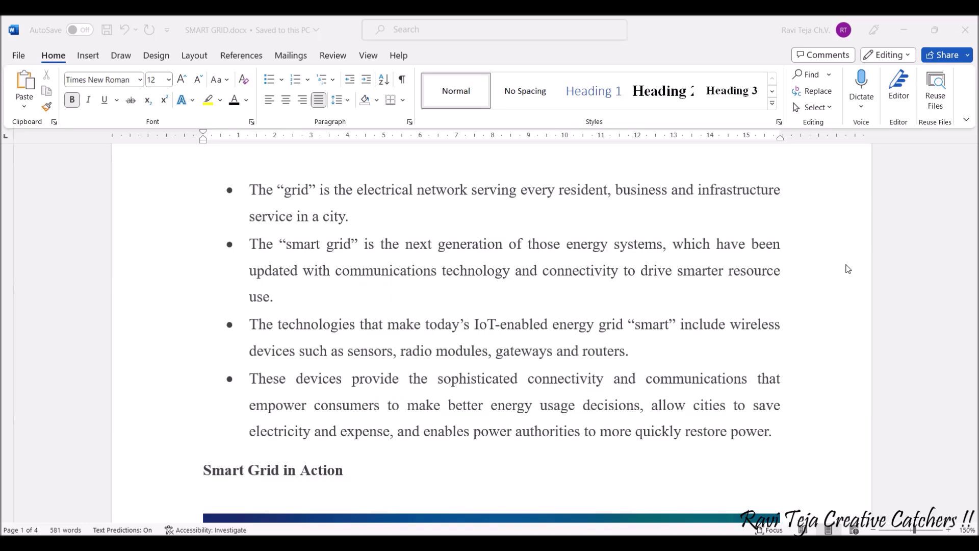
scroll(847, 268, "down", 1)
scroll(847, 269, "down", 1)
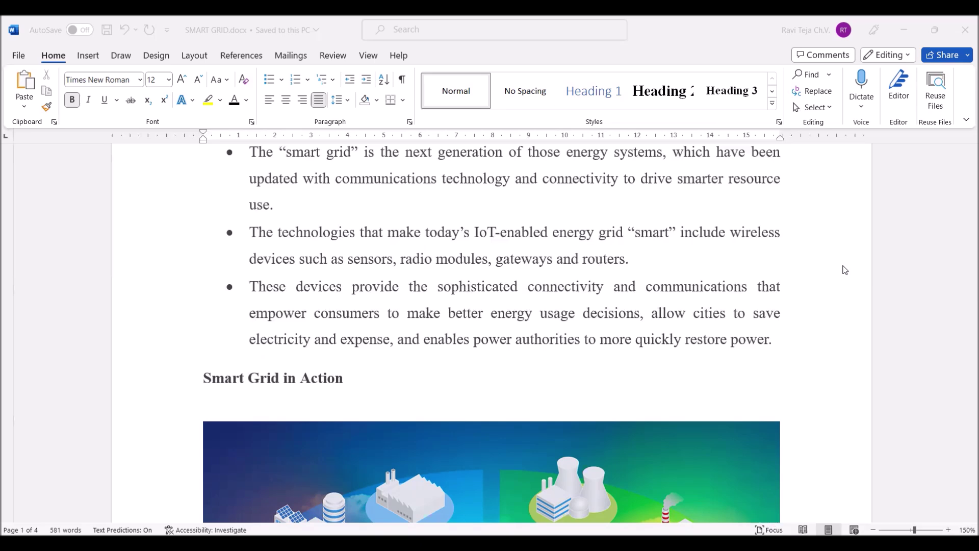
scroll(845, 270, "down", 1)
scroll(845, 270, "down", 1)
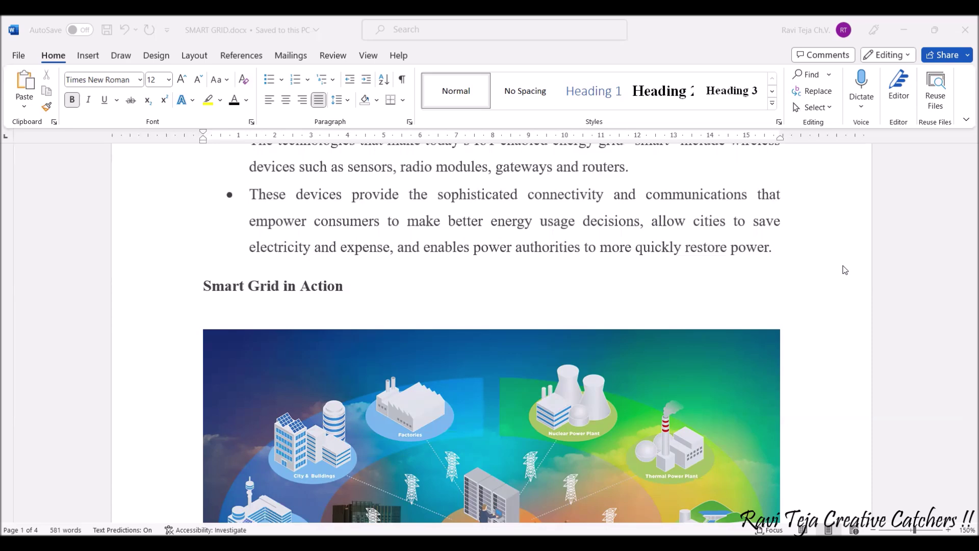
scroll(844, 275, "down", 1)
scroll(845, 275, "down", 1)
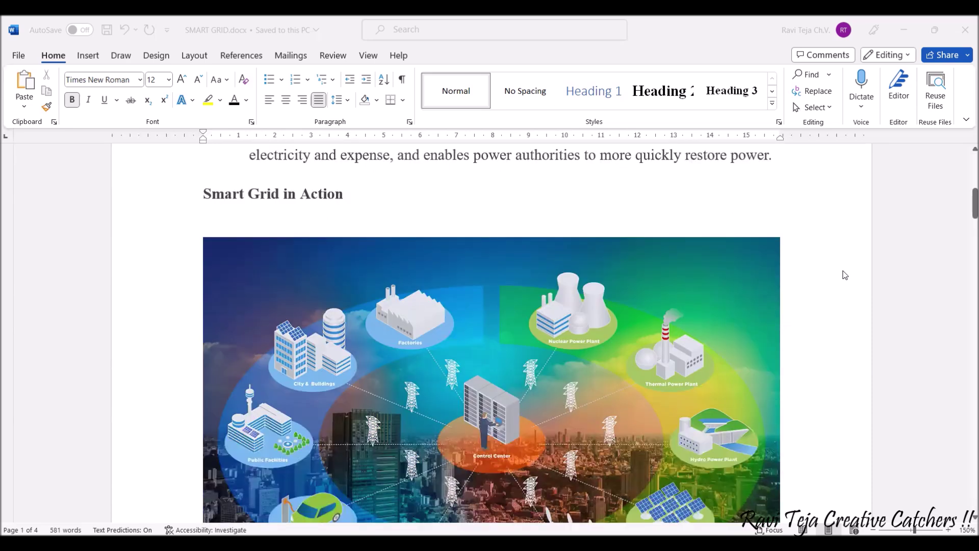
scroll(845, 275, "down", 1)
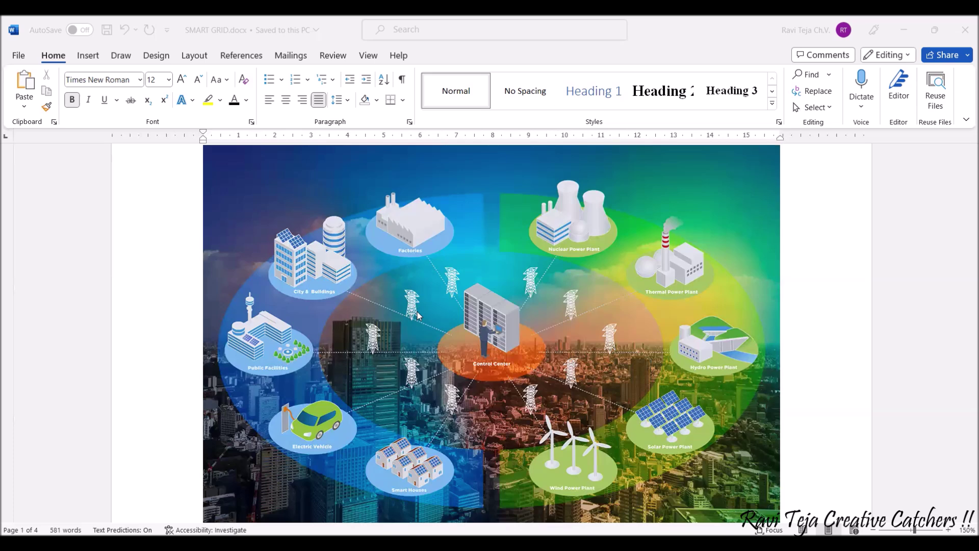
scroll(416, 314, "down", 1)
scroll(417, 314, "down", 5)
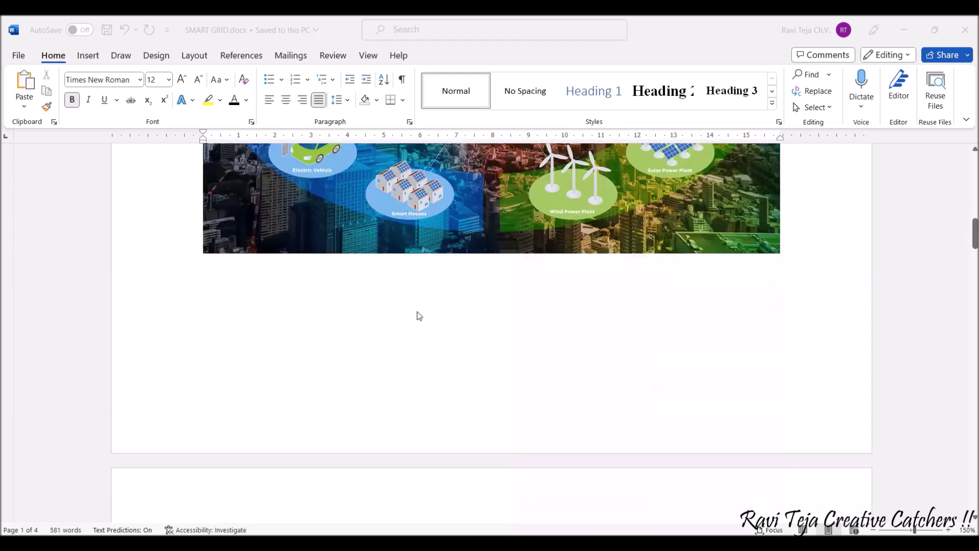
scroll(417, 315, "down", 4)
scroll(416, 316, "down", 2)
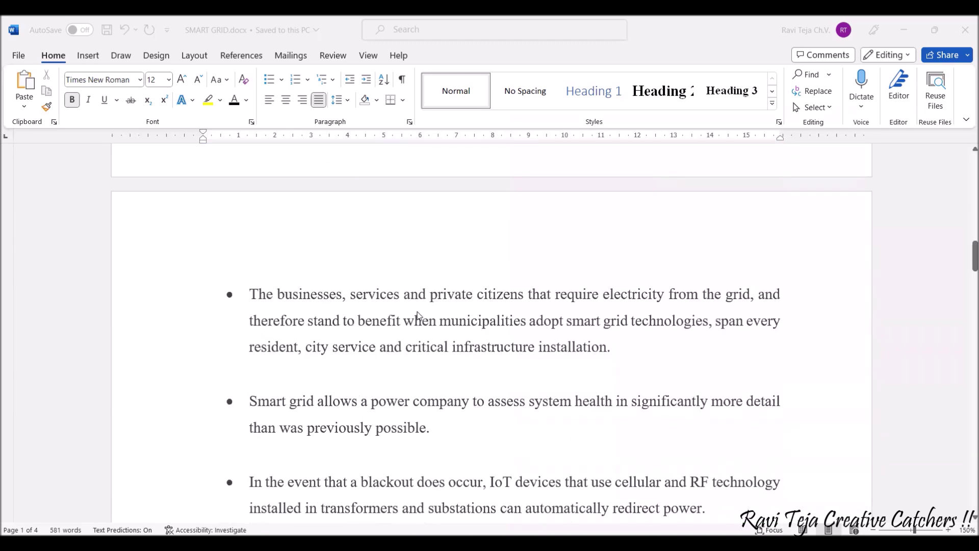
scroll(417, 315, "down", 1)
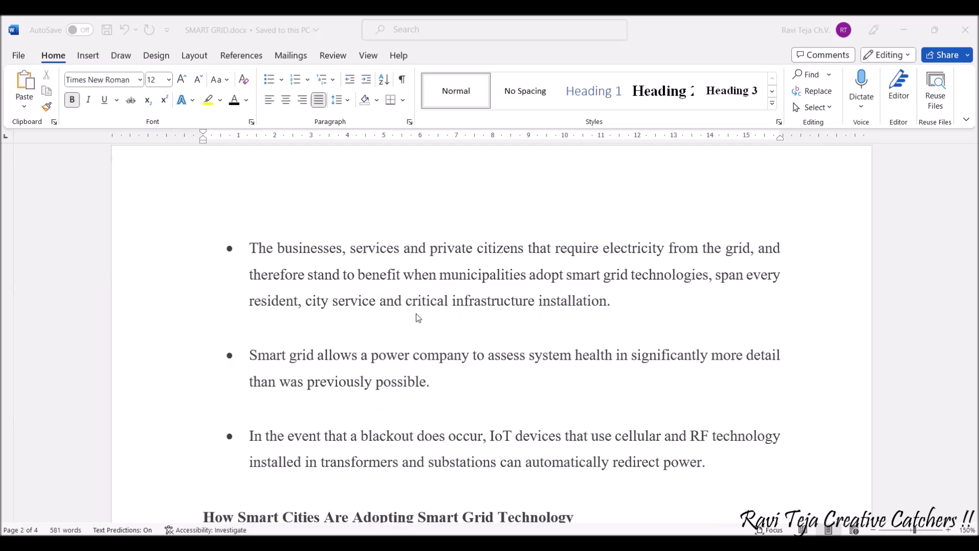
scroll(417, 314, "down", 2)
scroll(417, 312, "down", 1)
scroll(416, 313, "down", 1)
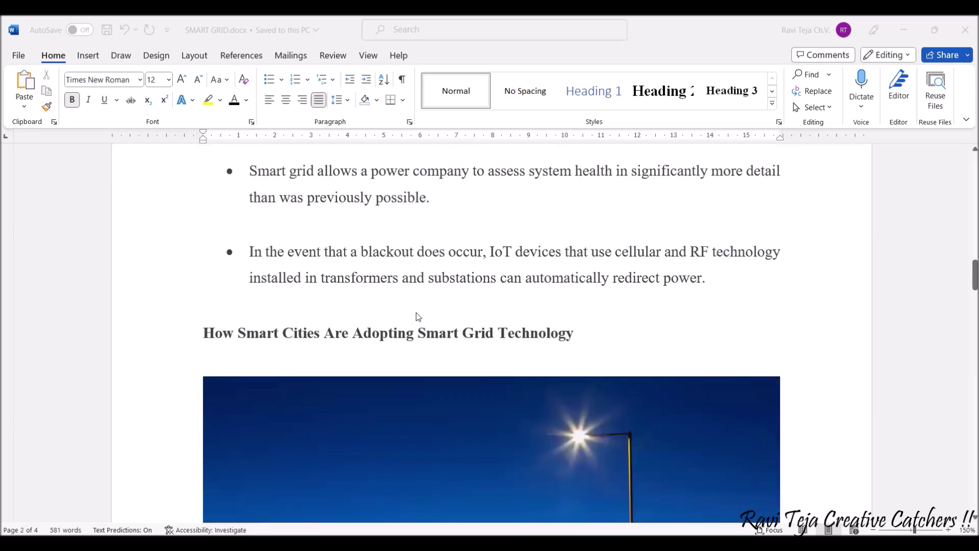
scroll(417, 313, "down", 1)
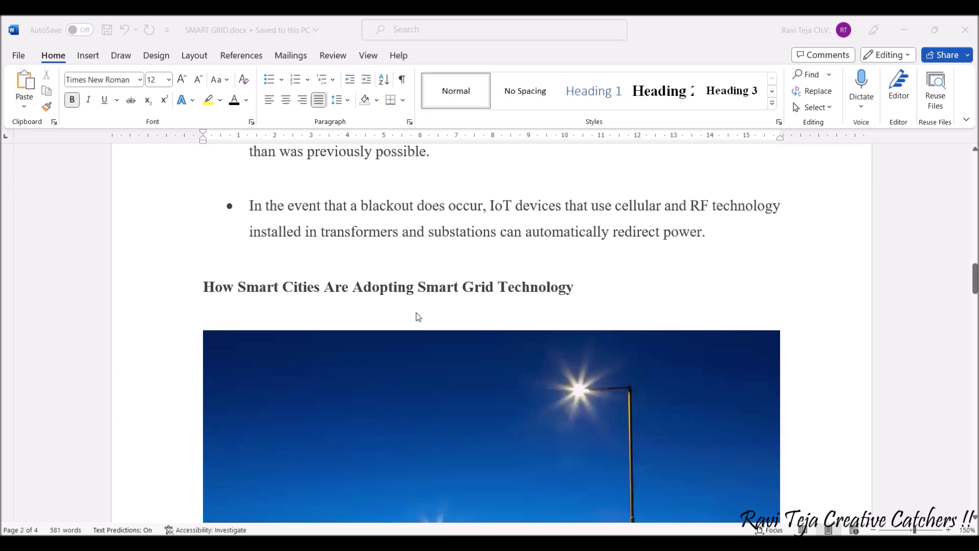
scroll(417, 316, "down", 1)
scroll(412, 303, "up", 1)
scroll(411, 305, "down", 1)
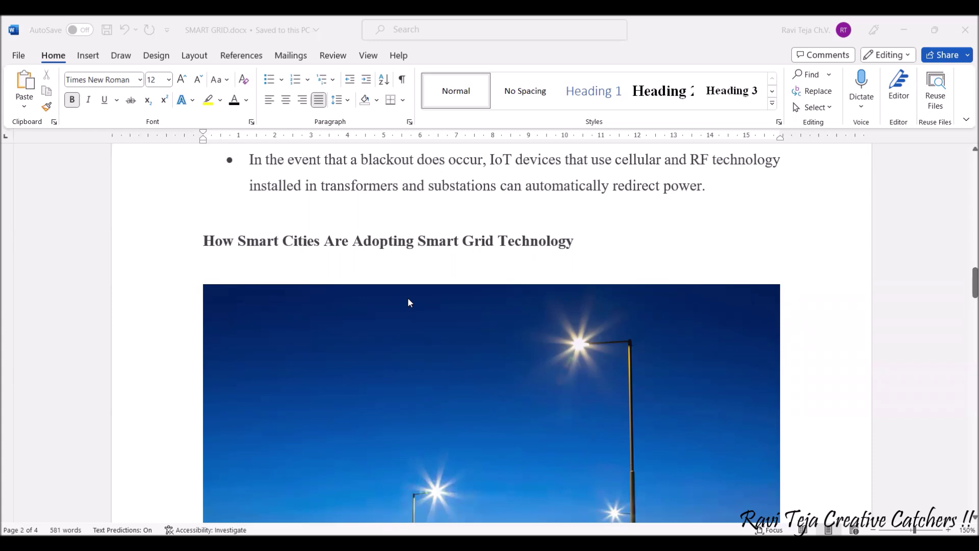
scroll(408, 298, "down", 2)
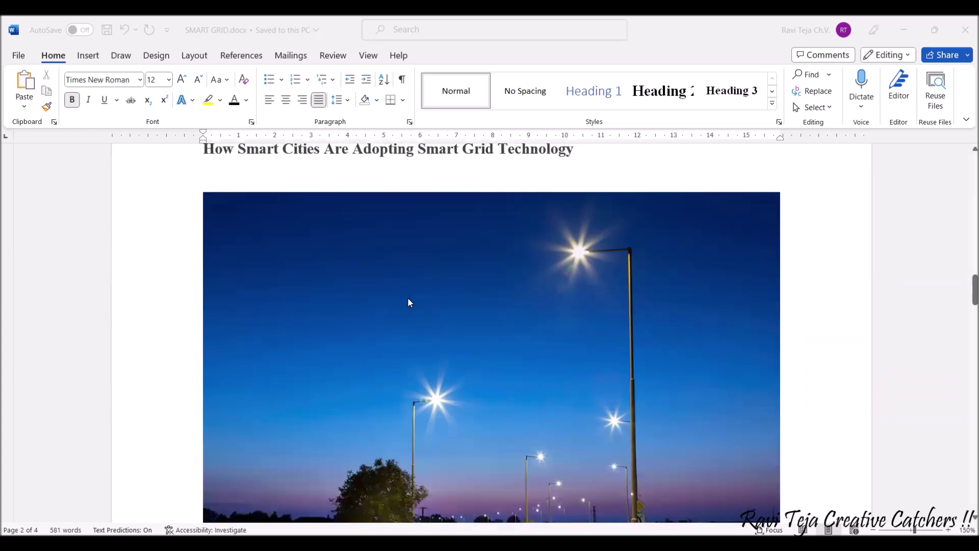
scroll(408, 298, "down", 2)
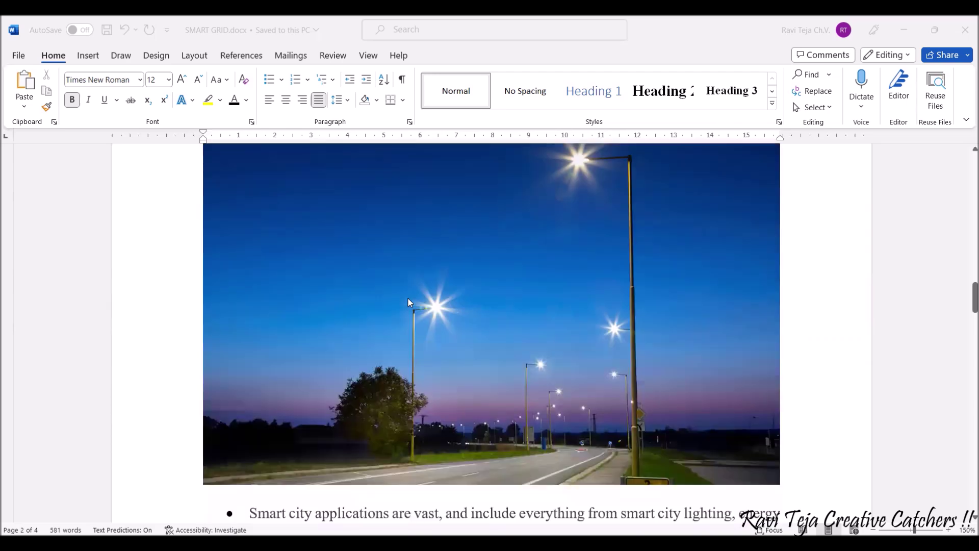
scroll(408, 299, "down", 1)
scroll(408, 300, "down", 2)
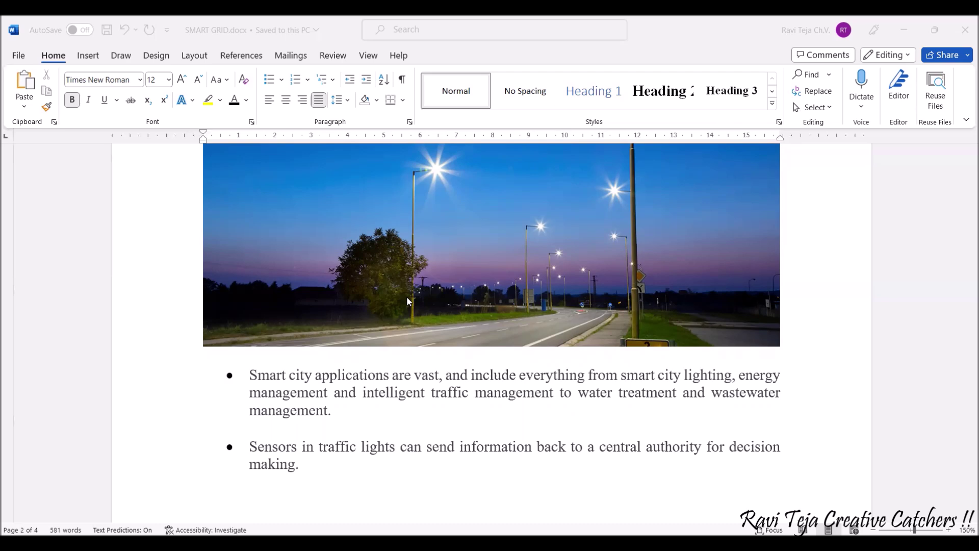
scroll(405, 300, "down", 3)
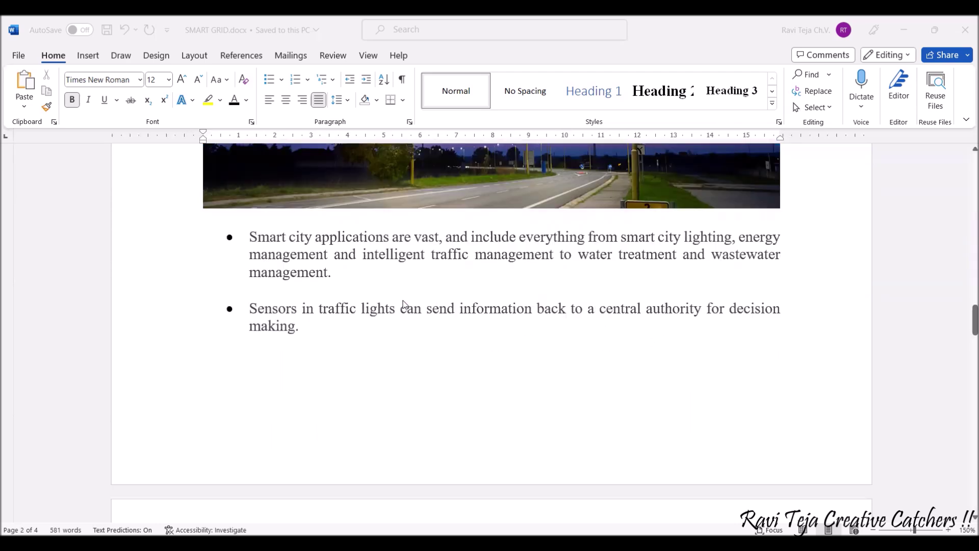
scroll(400, 304, "down", 1)
scroll(398, 305, "down", 4)
scroll(397, 305, "down", 1)
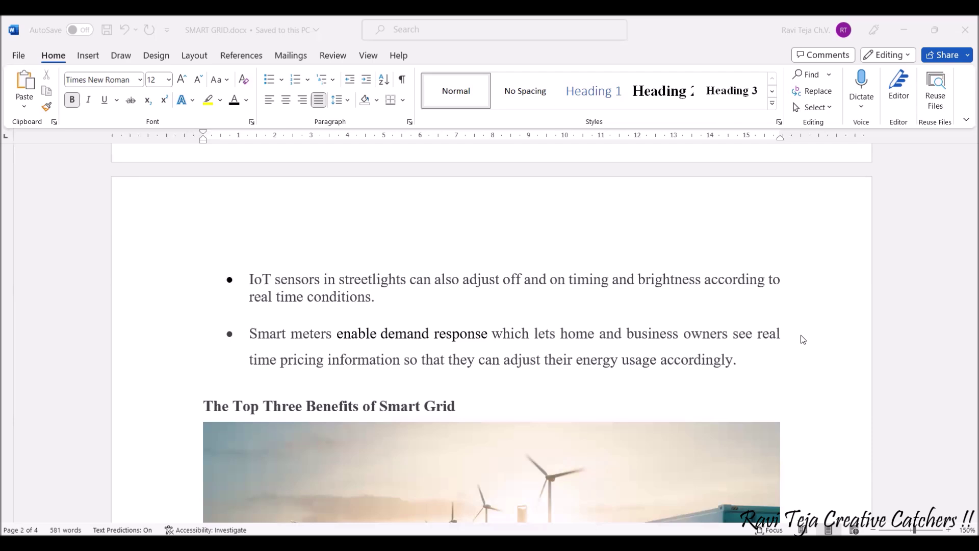
scroll(799, 339, "down", 3)
scroll(796, 339, "down", 3)
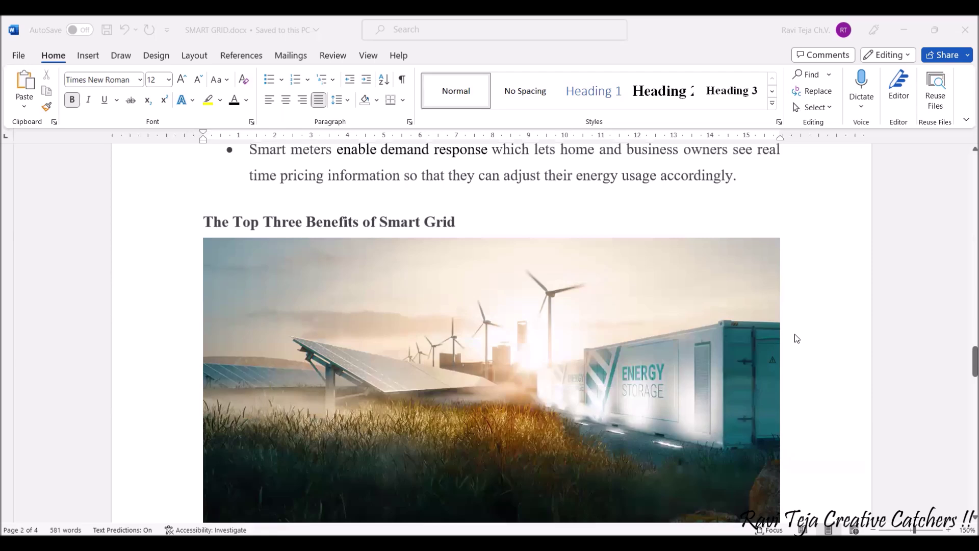
scroll(796, 339, "down", 1)
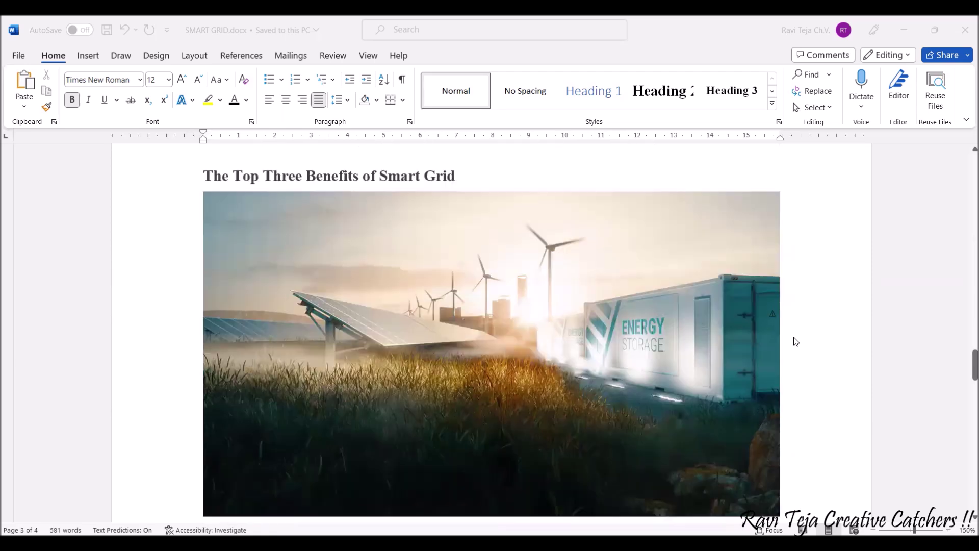
scroll(795, 342, "down", 2)
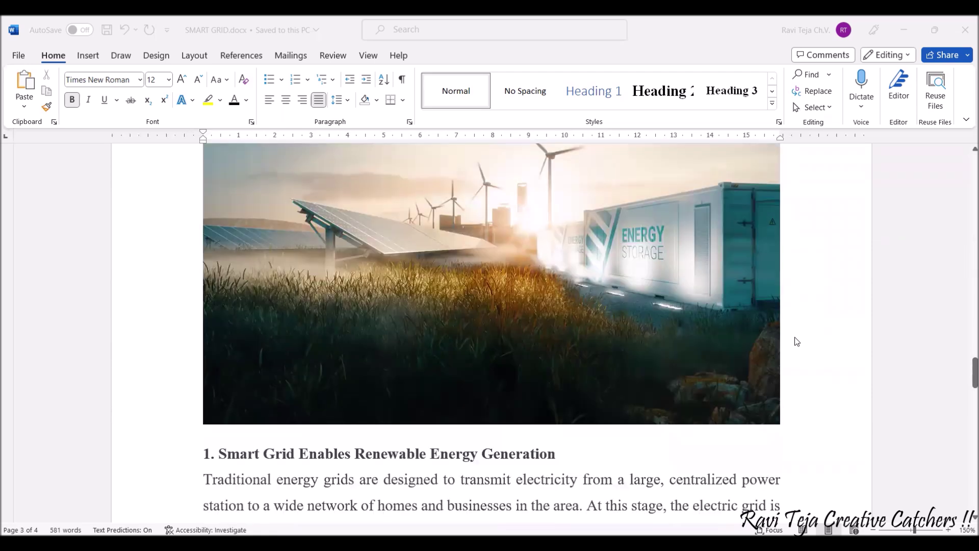
scroll(795, 342, "down", 2)
scroll(796, 344, "down", 1)
scroll(795, 344, "down", 1)
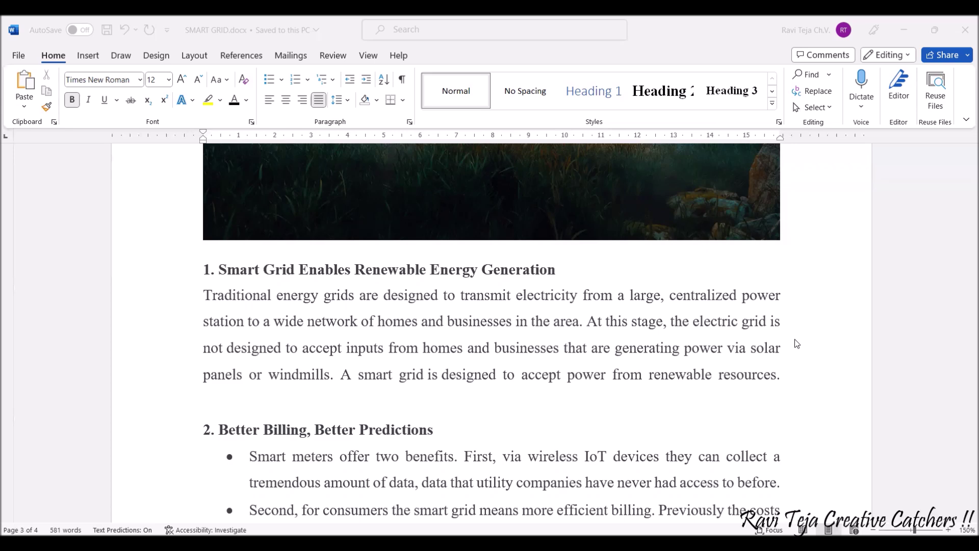
scroll(796, 344, "down", 2)
scroll(795, 343, "down", 2)
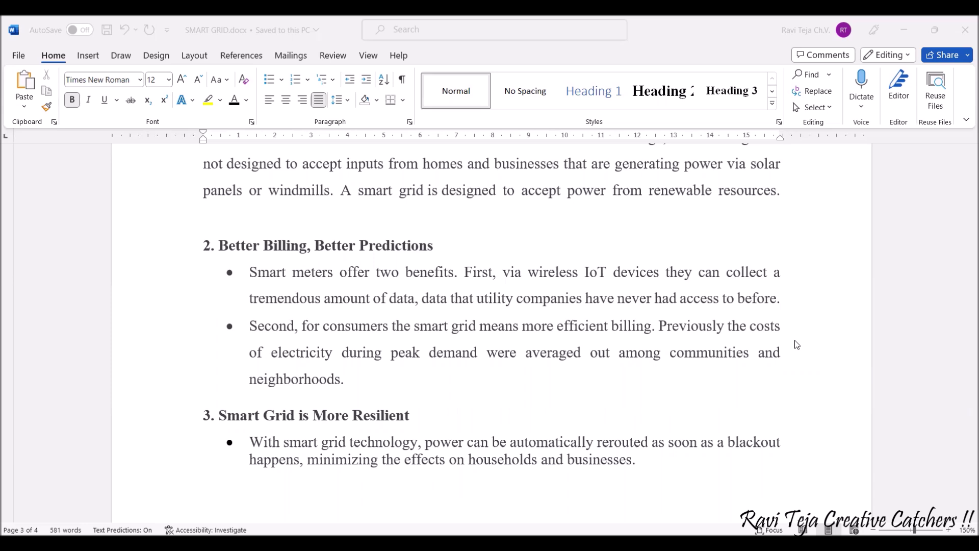
scroll(794, 344, "down", 1)
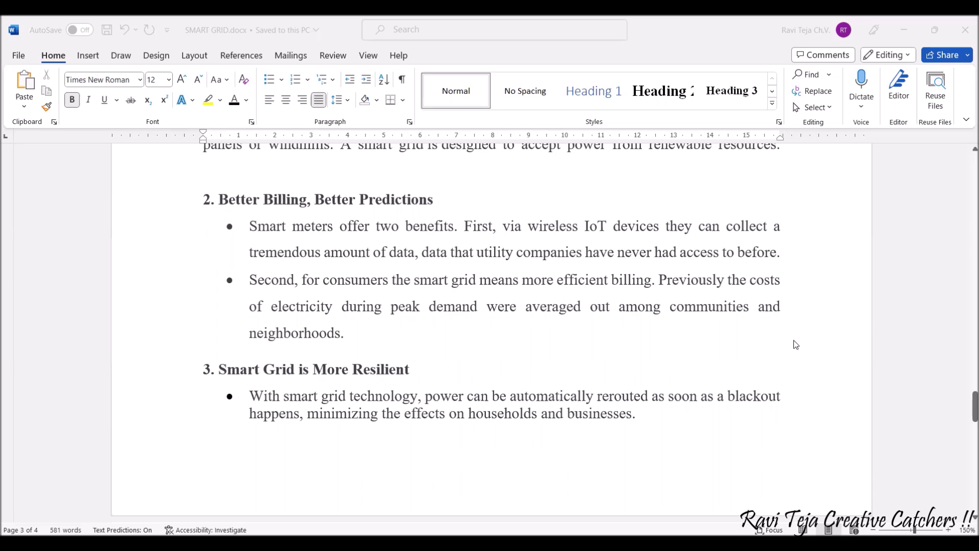
scroll(794, 344, "down", 1)
scroll(794, 344, "down", 1)
scroll(795, 344, "down", 1)
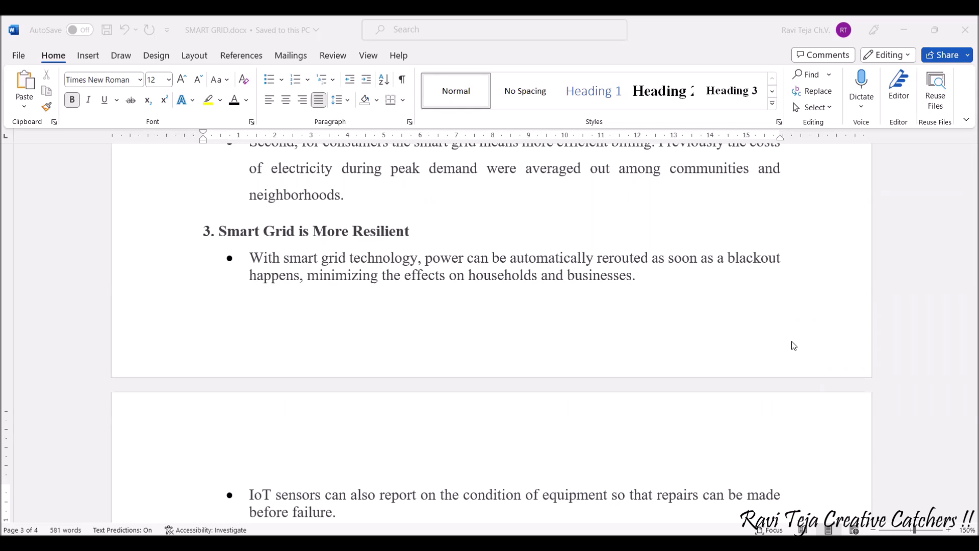
scroll(793, 345, "down", 1)
scroll(792, 345, "down", 1)
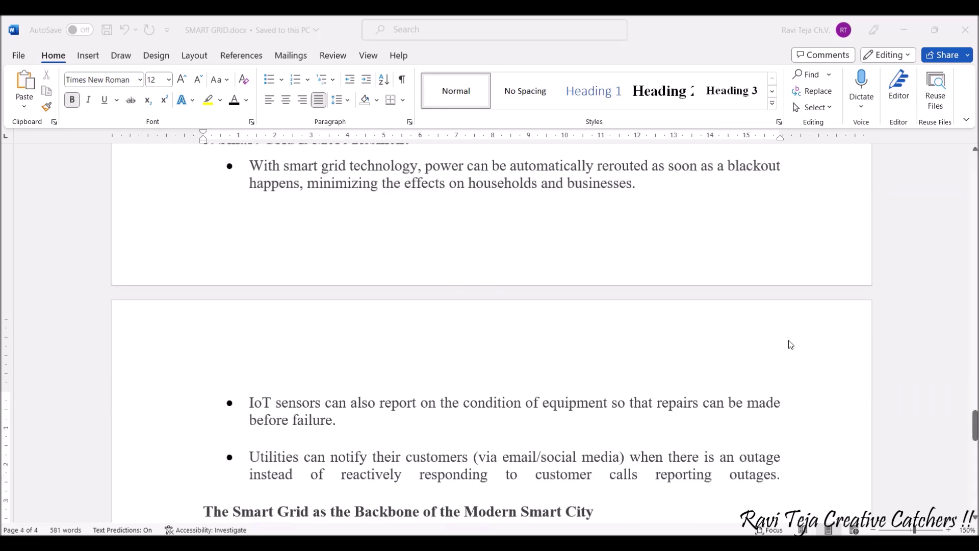
scroll(789, 345, "down", 1)
scroll(788, 346, "down", 2)
scroll(788, 345, "down", 1)
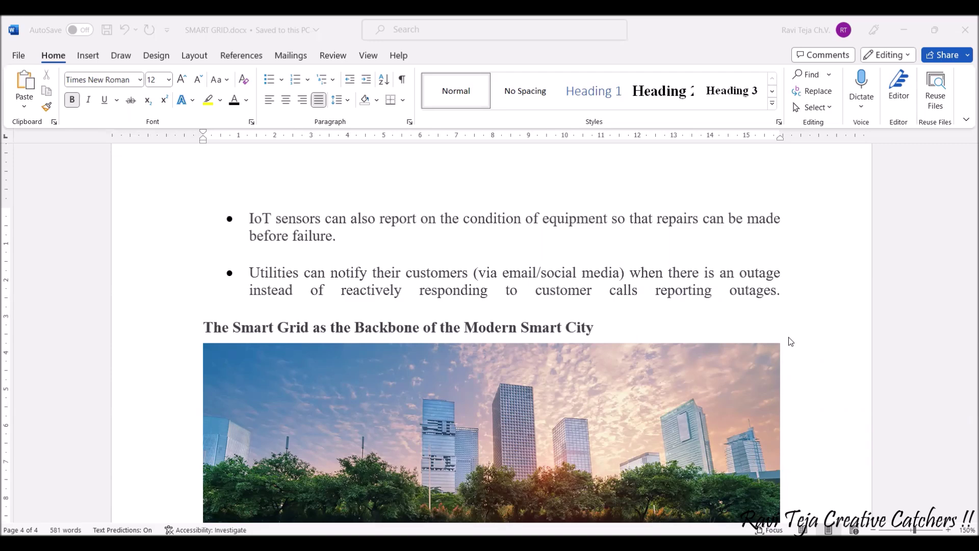
scroll(791, 343, "down", 1)
scroll(791, 342, "down", 2)
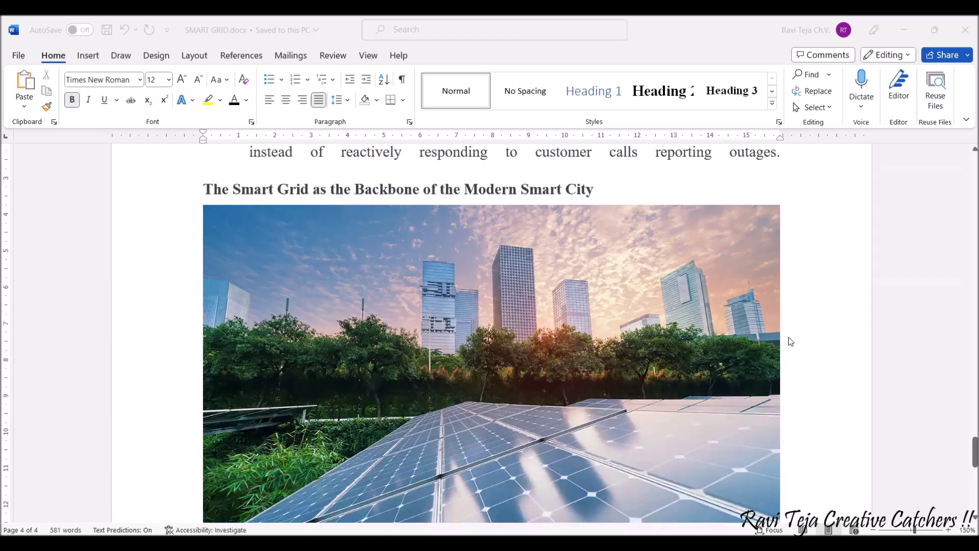
scroll(791, 343, "down", 2)
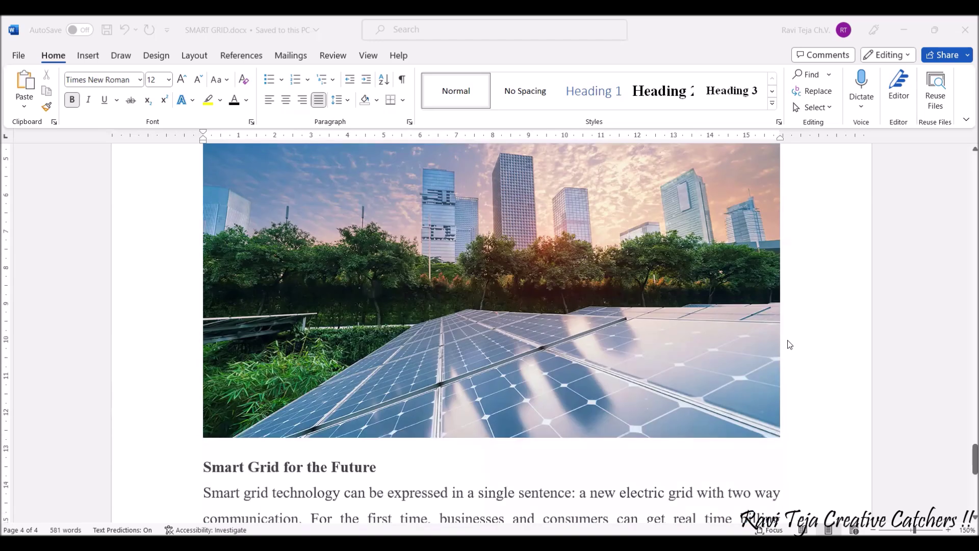
scroll(790, 341, "down", 3)
scroll(790, 344, "down", 1)
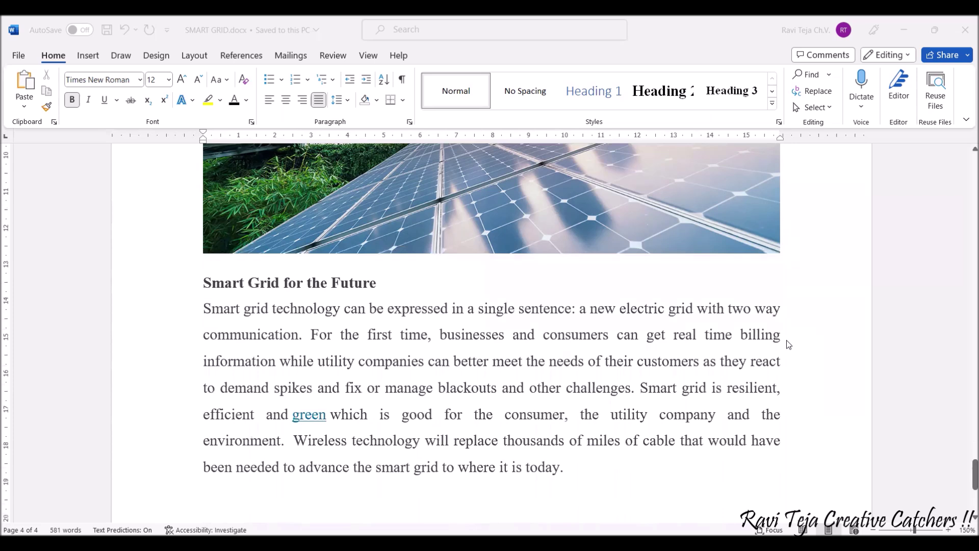
scroll(788, 344, "down", 1)
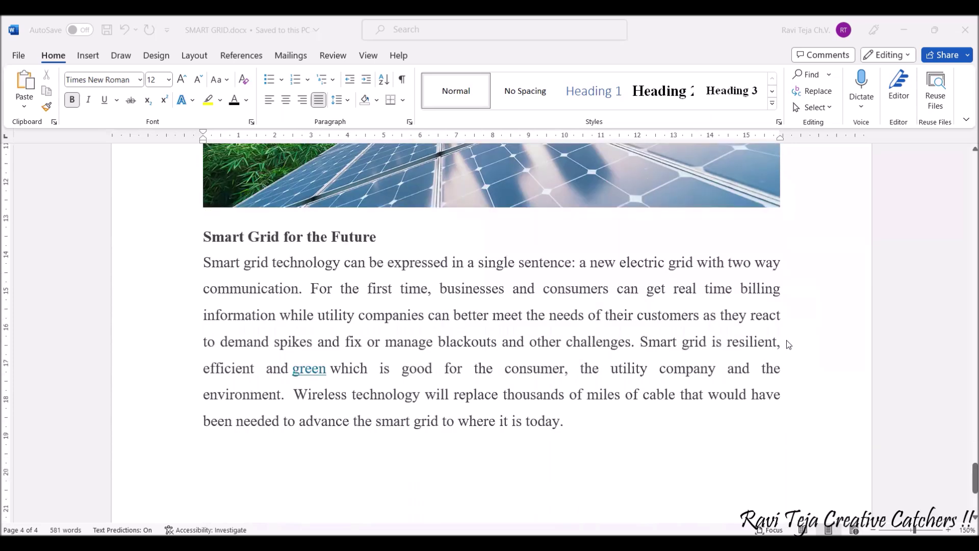